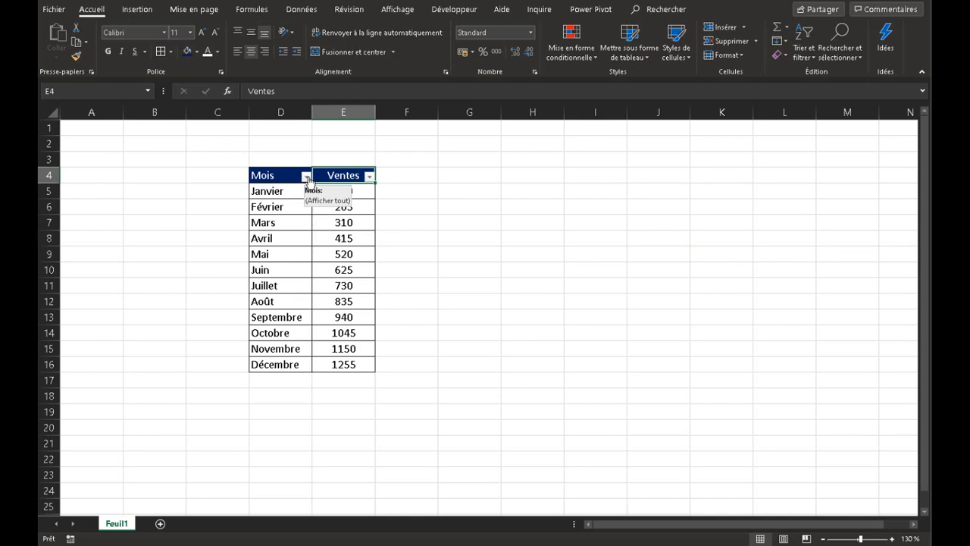
# - Examine the filter options of the Ventes column, then highlight the Ventes and Mois data in rows 5 to 16
pyautogui.click(369, 176)
pyautogui.scroll(-2, 329, 334)
pyautogui.scroll(2, 329, 339)
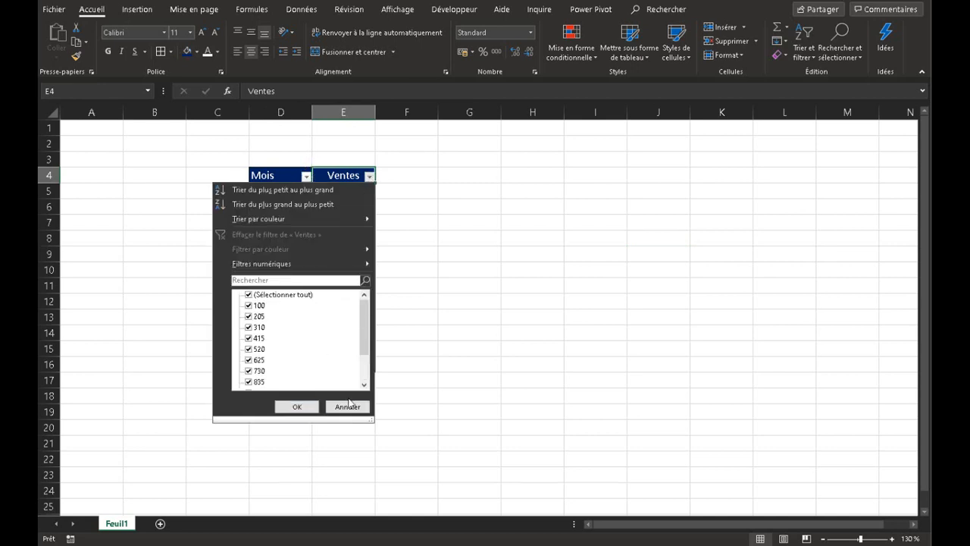
pyautogui.click(347, 406)
pyautogui.moveTo(350, 191); pyautogui.dragTo(345, 363)
pyautogui.moveTo(295, 194); pyautogui.dragTo(291, 365)
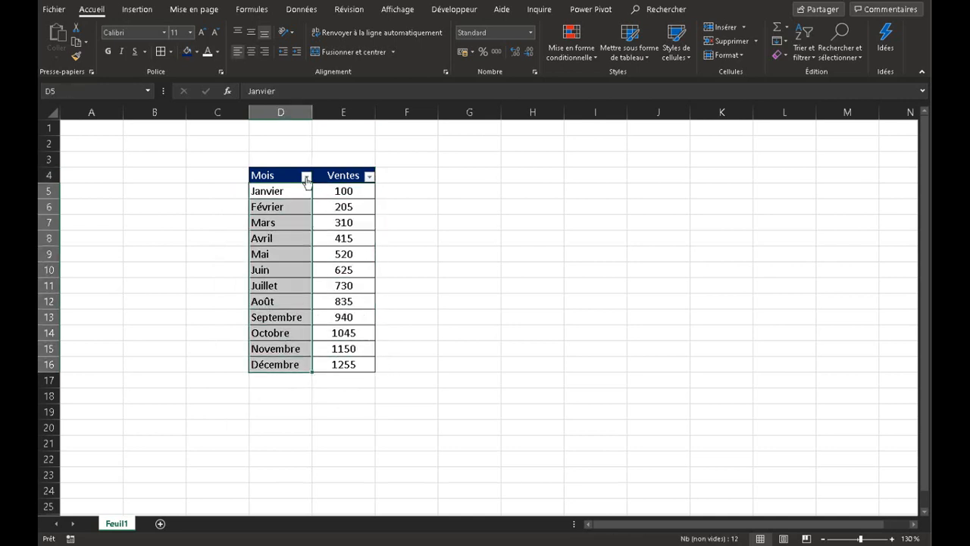
# - Filter the Mois column to show only Février
pyautogui.click(306, 177)
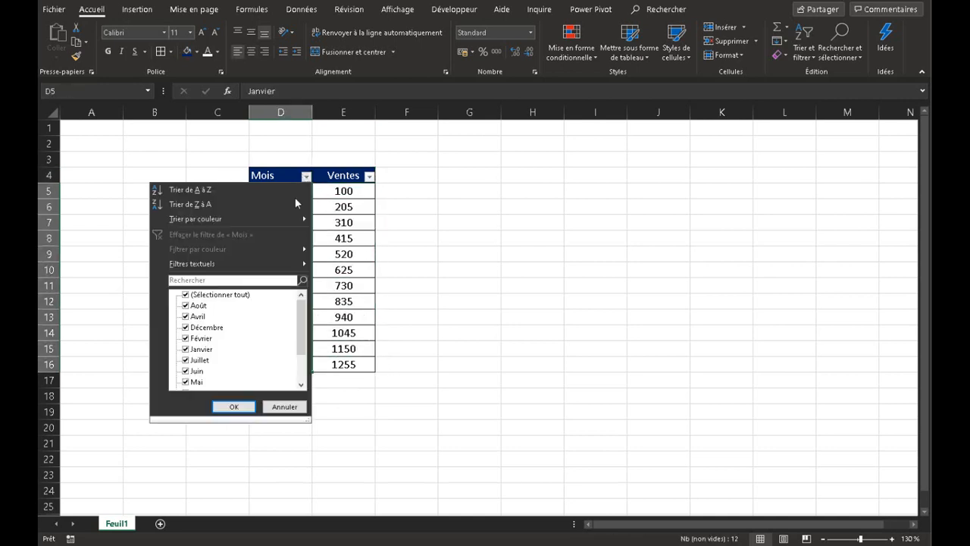
pyautogui.click(185, 295)
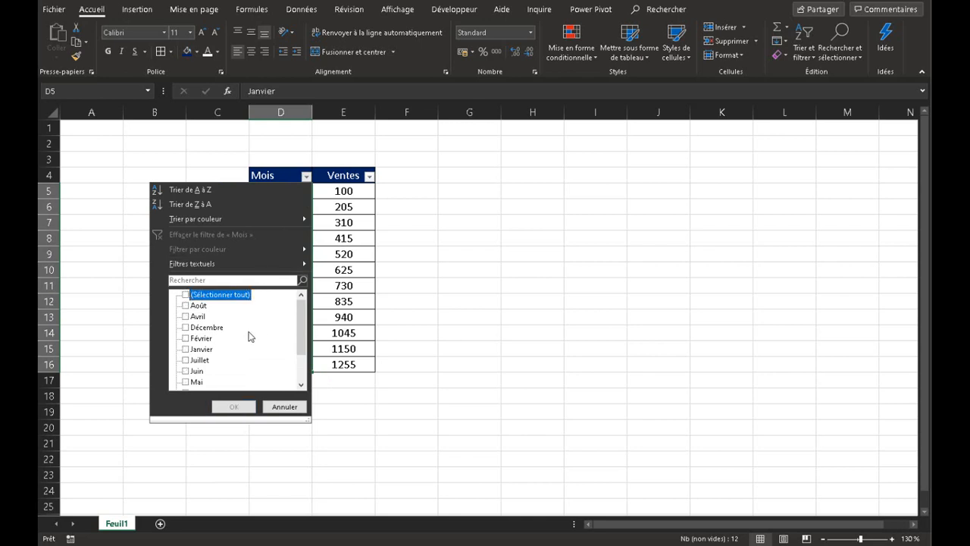
pyautogui.click(208, 338)
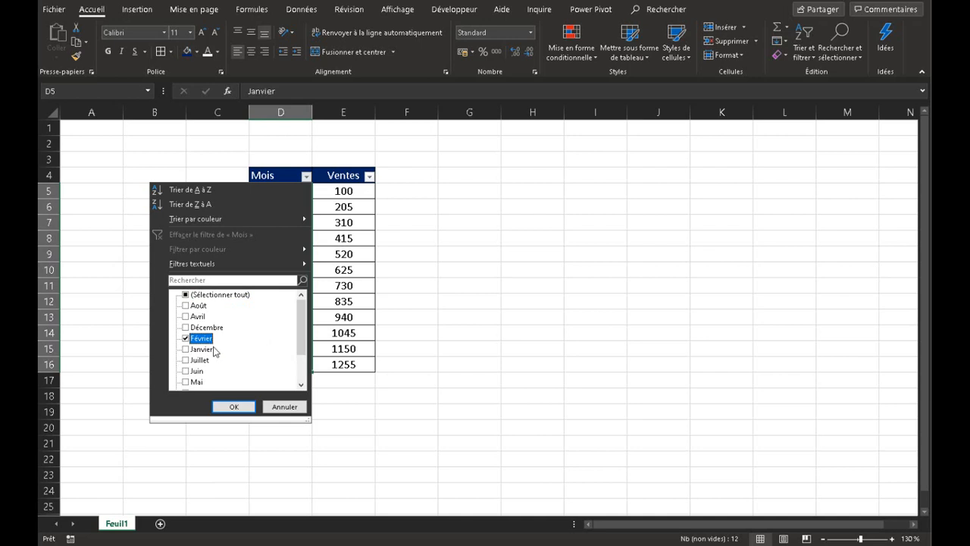
pyautogui.click(228, 406)
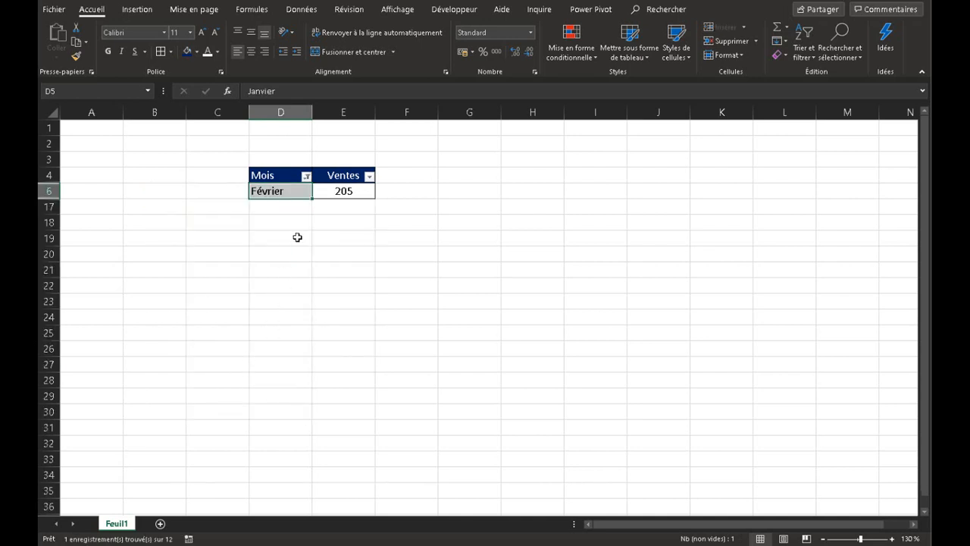
# - Add Janvier and Mars to the Mois filter and go through the Ventes figures of the three months
pyautogui.click(306, 176)
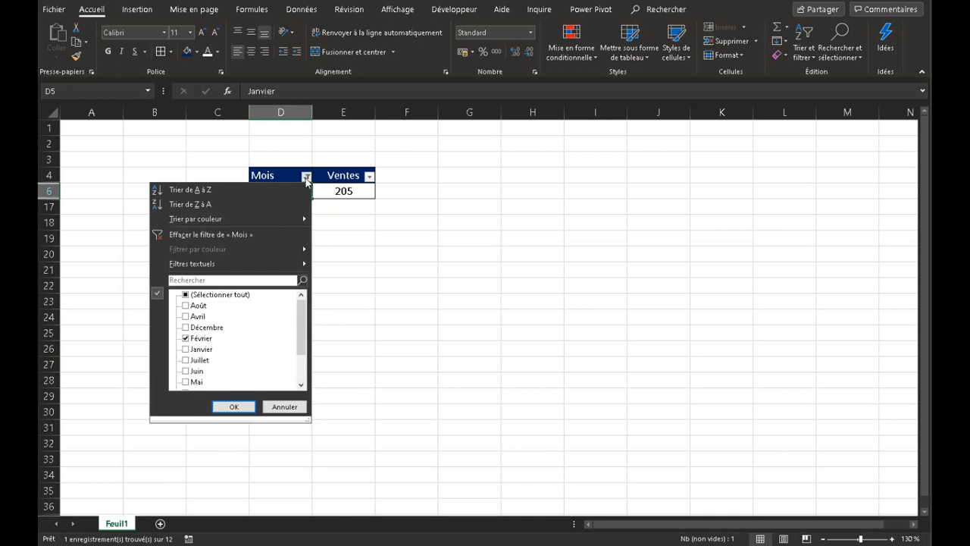
pyautogui.click(192, 352)
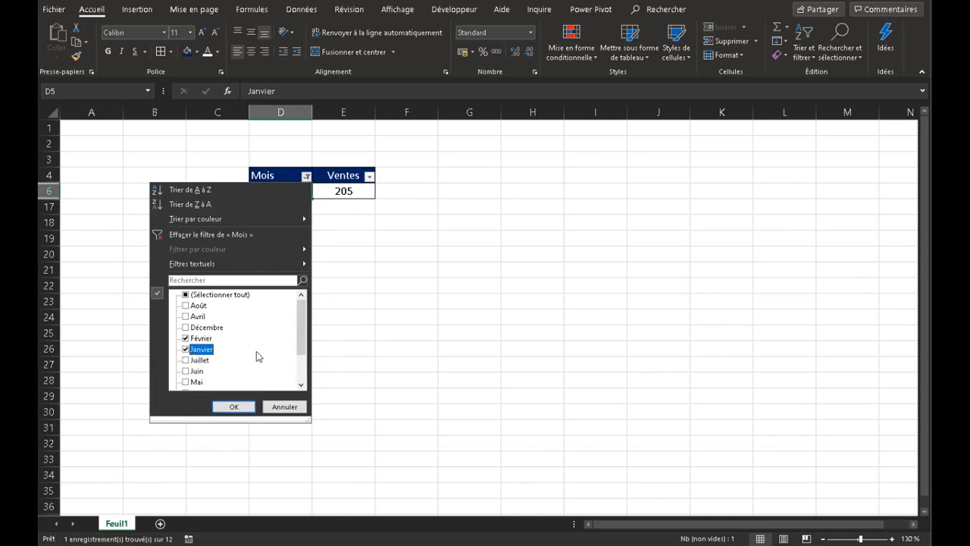
pyautogui.scroll(-1, 202, 365)
pyautogui.click(194, 361)
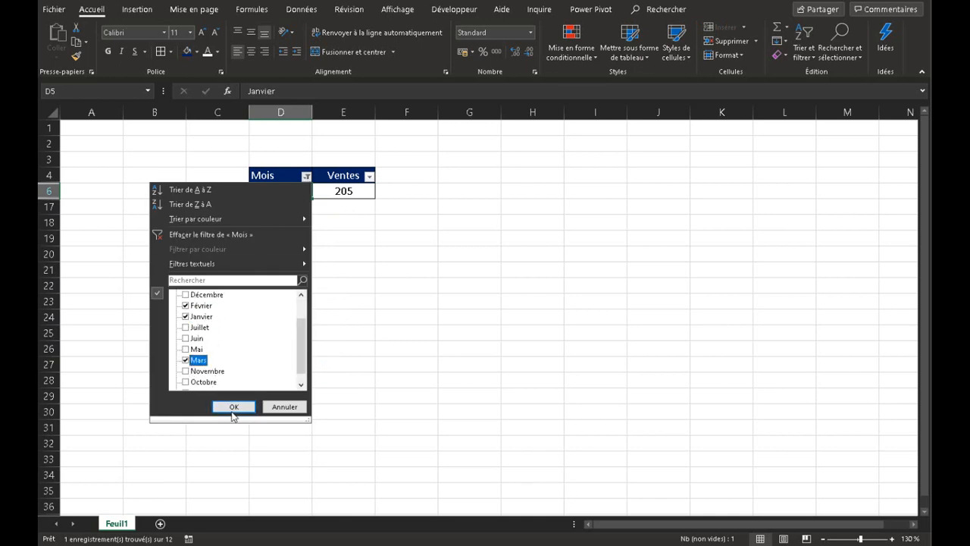
pyautogui.click(233, 411)
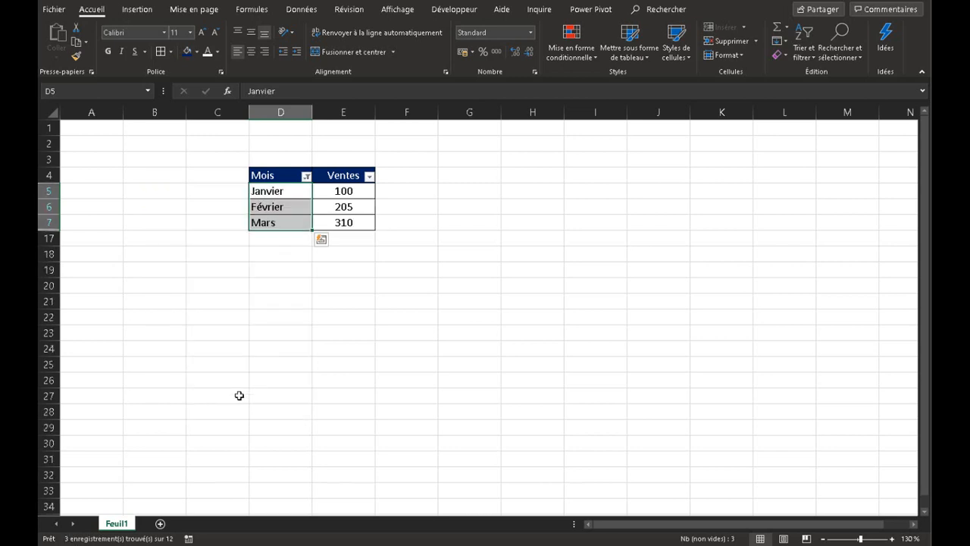
pyautogui.click(360, 191)
pyautogui.click(358, 206)
pyautogui.click(357, 224)
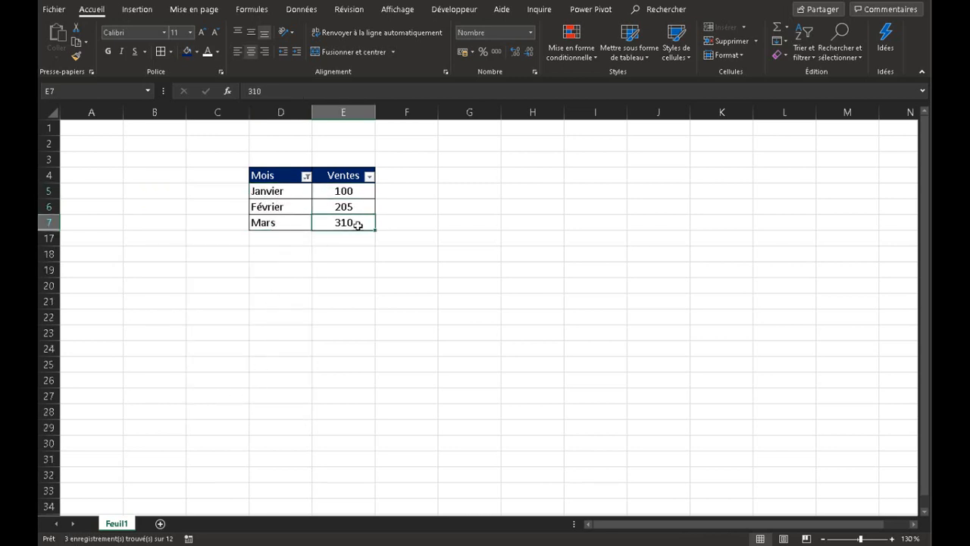
# - Clear the filter on the Mois column
pyautogui.click(310, 179)
pyautogui.click(310, 180)
pyautogui.click(311, 181)
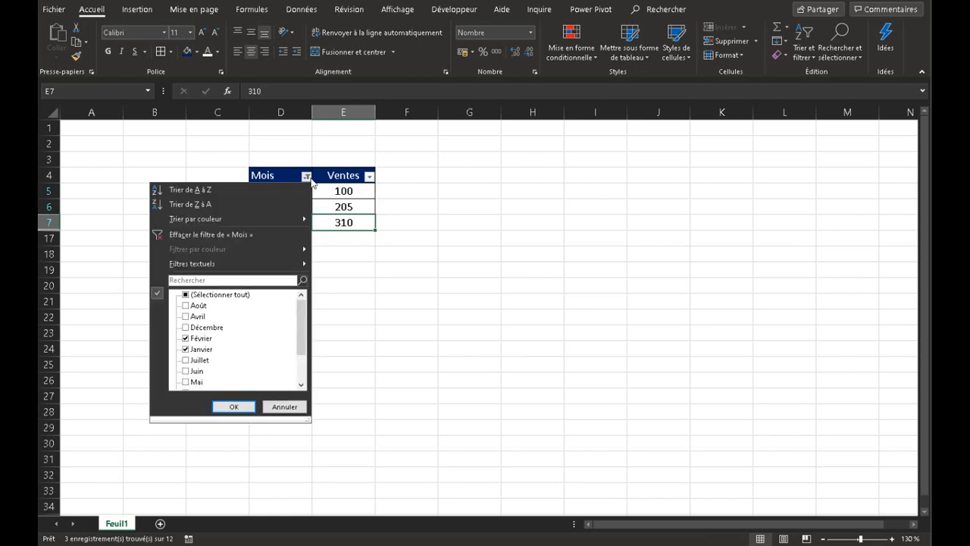
pyautogui.click(245, 235)
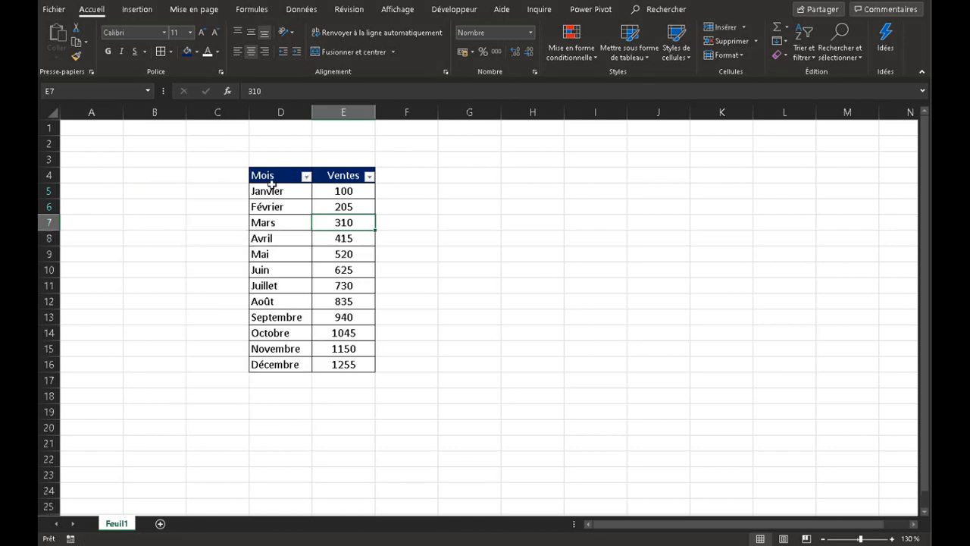
# - Turn off filtering for the Mois and Ventes table
pyautogui.moveTo(274, 191); pyautogui.dragTo(349, 362)
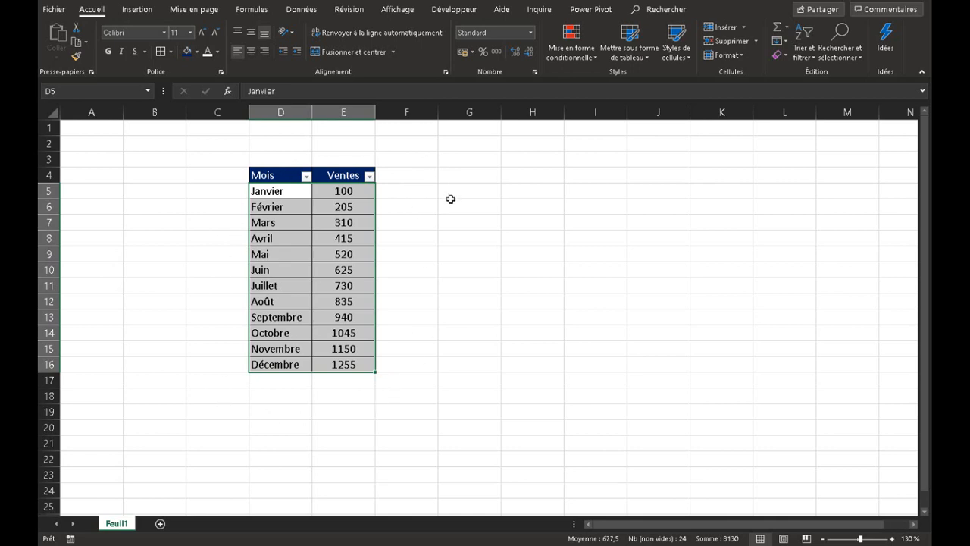
pyautogui.click(803, 47)
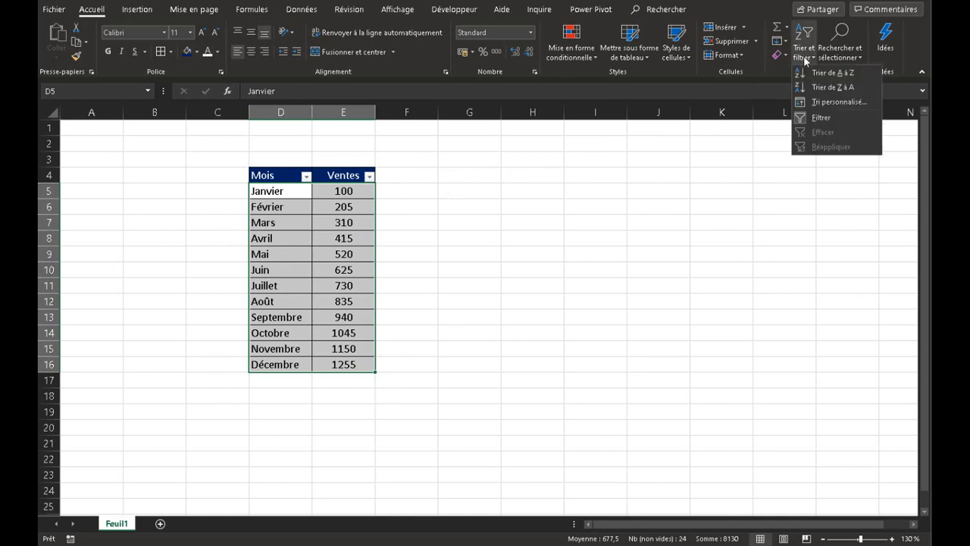
pyautogui.click(815, 123)
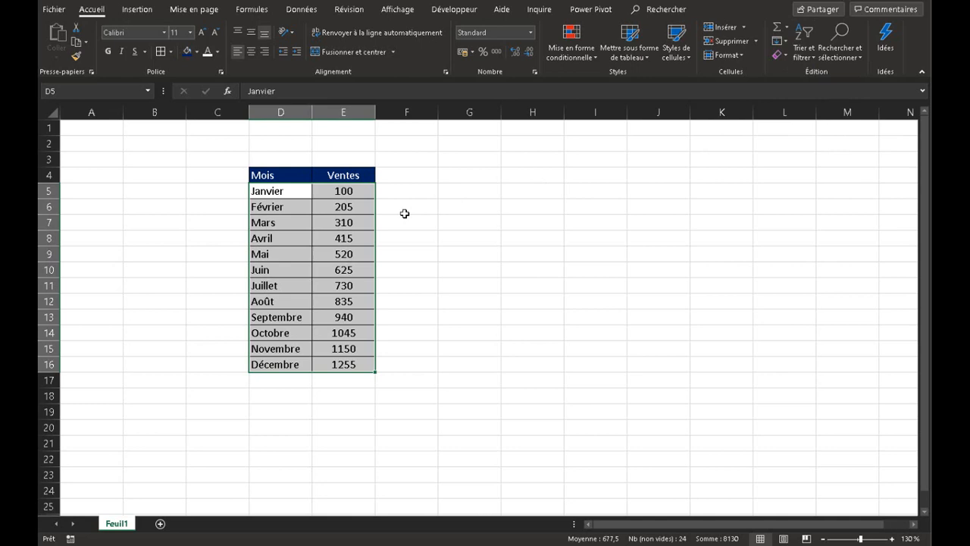
# - Turn filtering back on for the whole table, headers included, in D4:E16
pyautogui.moveTo(292, 176); pyautogui.dragTo(346, 365)
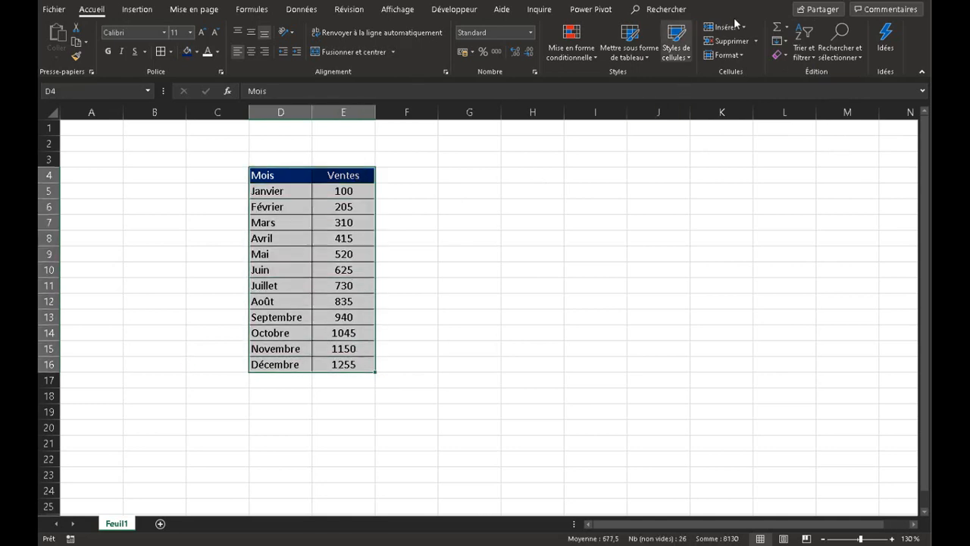
pyautogui.click(803, 42)
pyautogui.click(822, 122)
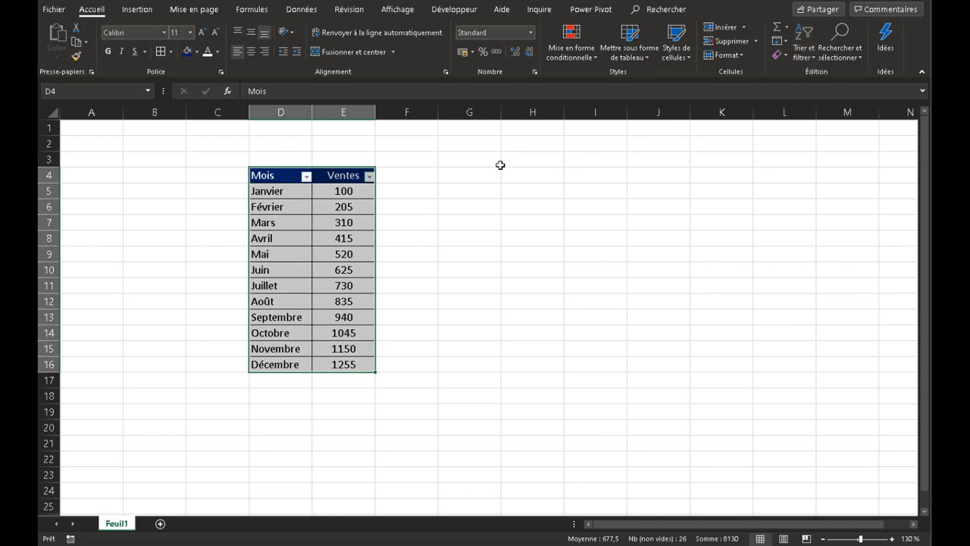
# - Apply a number filter to the Ventes column showing only rows equal to 940
pyautogui.click(370, 190)
pyautogui.click(370, 177)
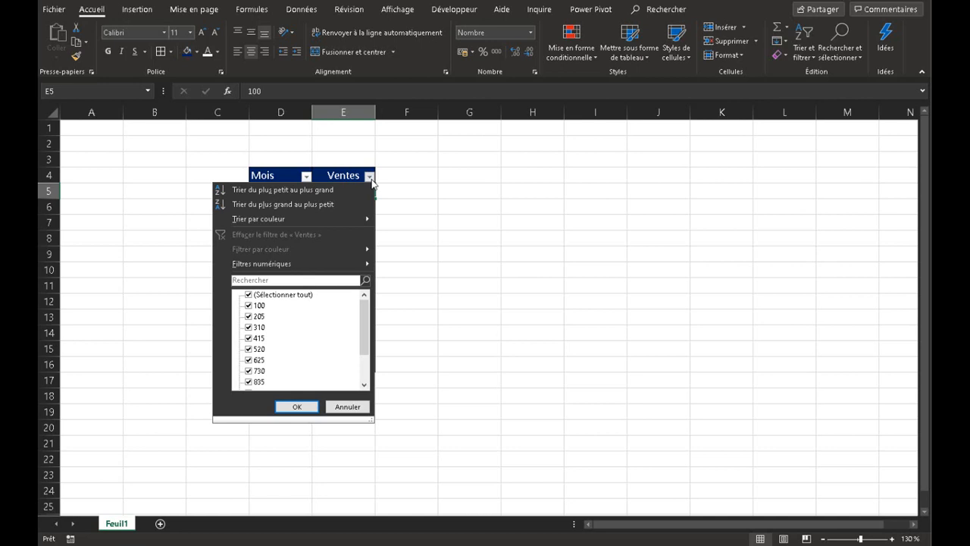
pyautogui.moveTo(324, 263)
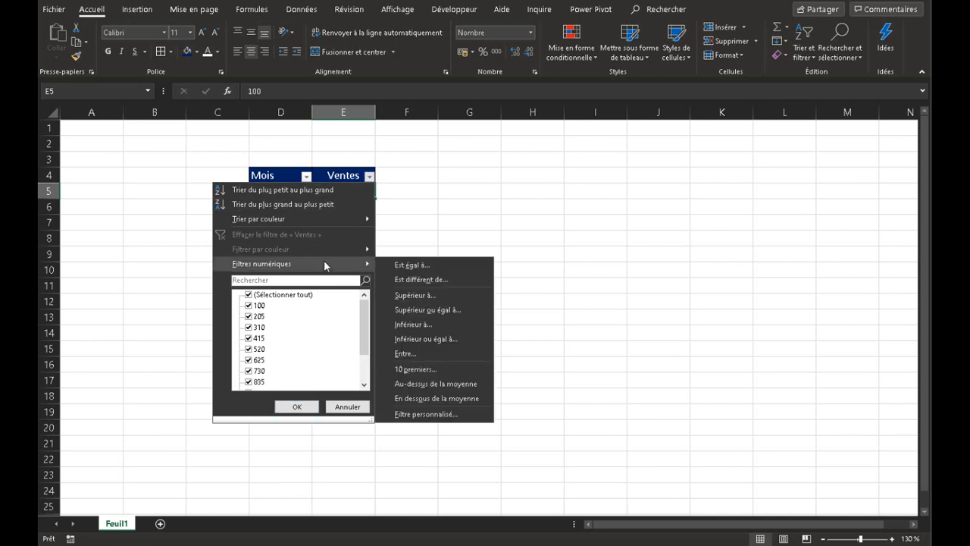
pyautogui.click(428, 267)
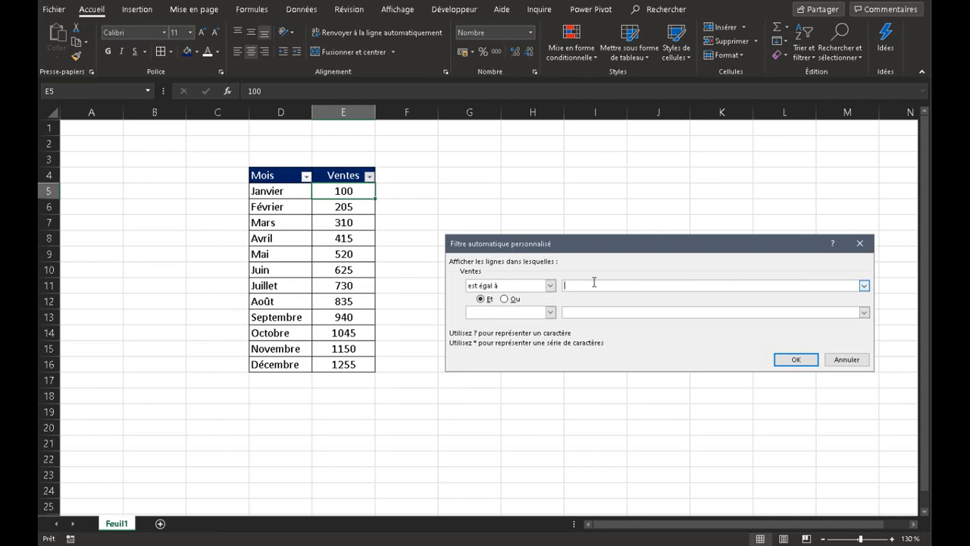
pyautogui.write('940')
pyautogui.press('Return')
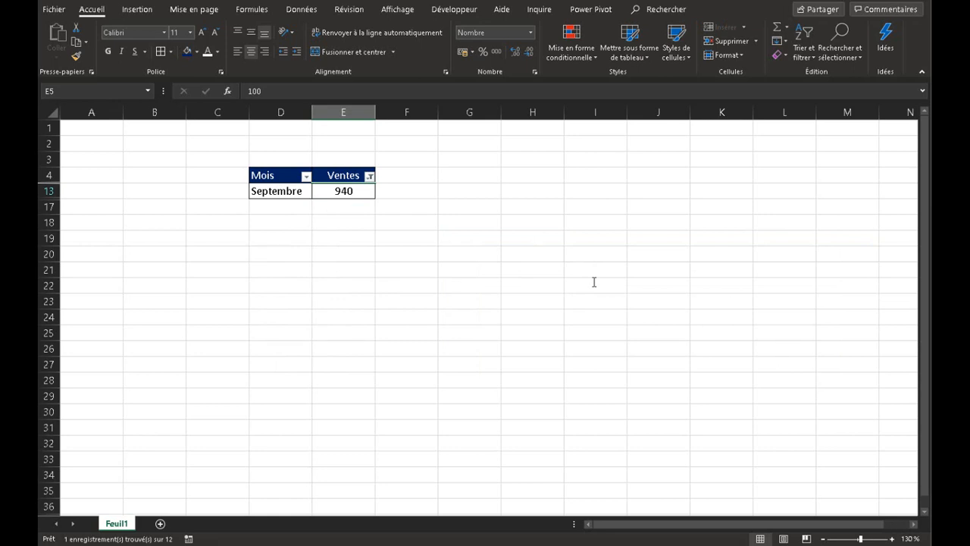
# - Change the Ventes number filter to rows different from 940 and highlight the remaining months and sales
pyautogui.click(370, 177)
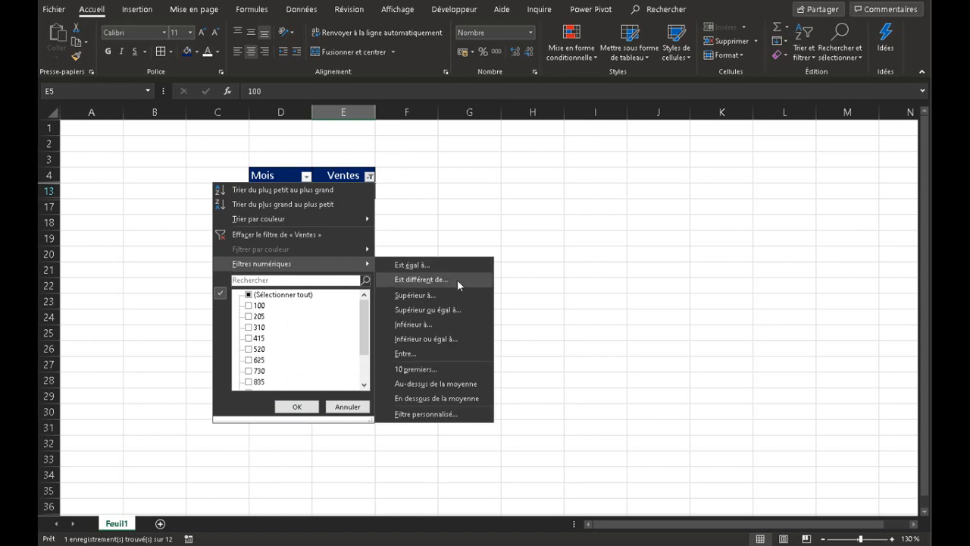
pyautogui.click(458, 282)
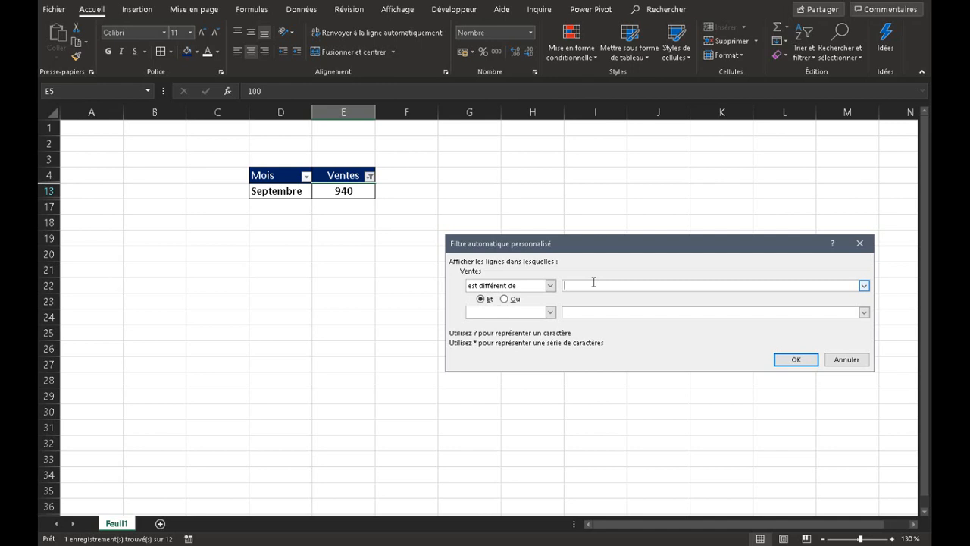
pyautogui.write('940')
pyautogui.press('Return')
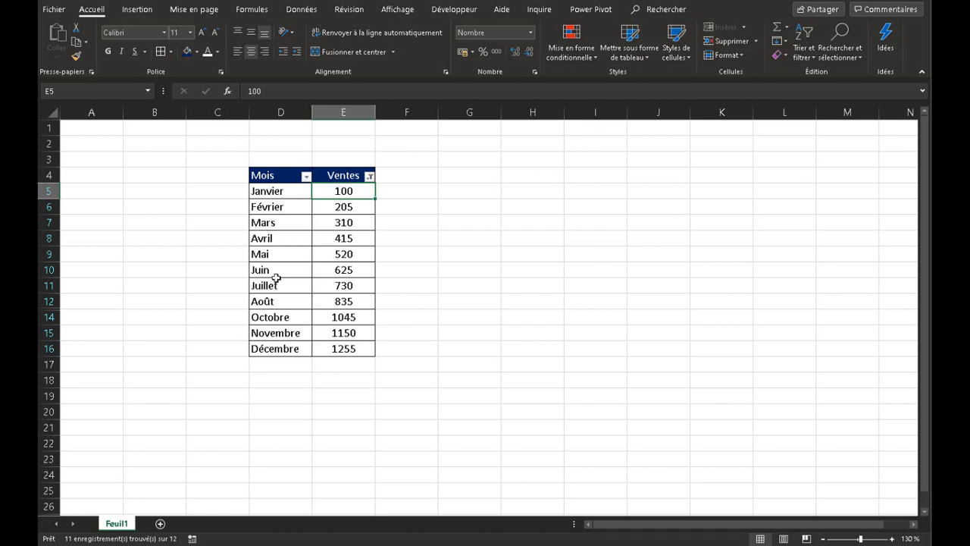
pyautogui.moveTo(276, 191); pyautogui.dragTo(273, 340)
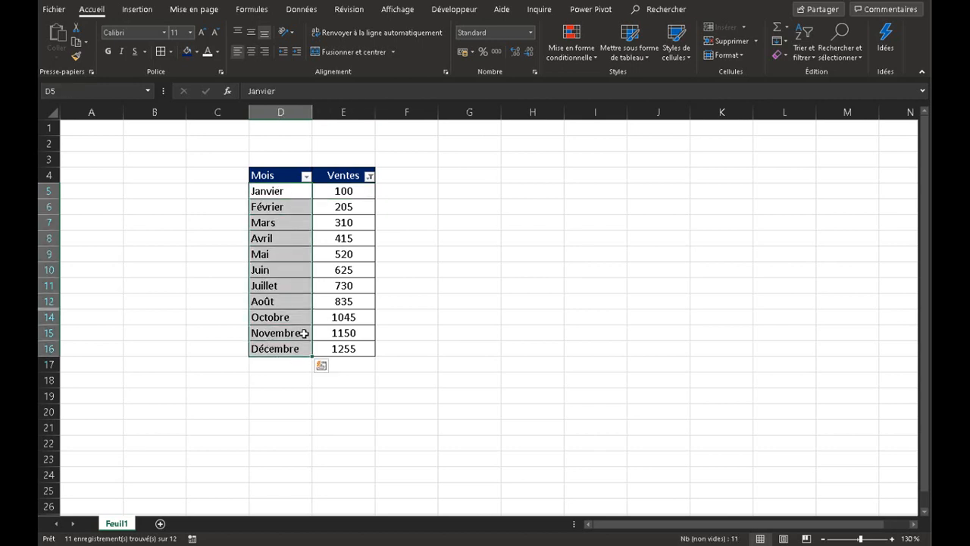
pyautogui.moveTo(346, 191); pyautogui.dragTo(346, 345)
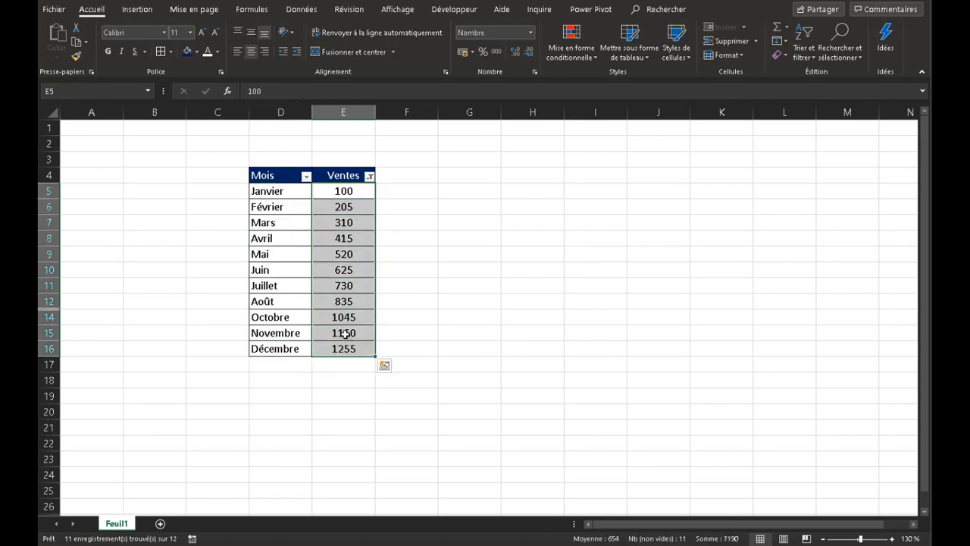
# - Change the Ventes number filter to rows greater than 205
pyautogui.click(369, 175)
pyautogui.moveTo(348, 265)
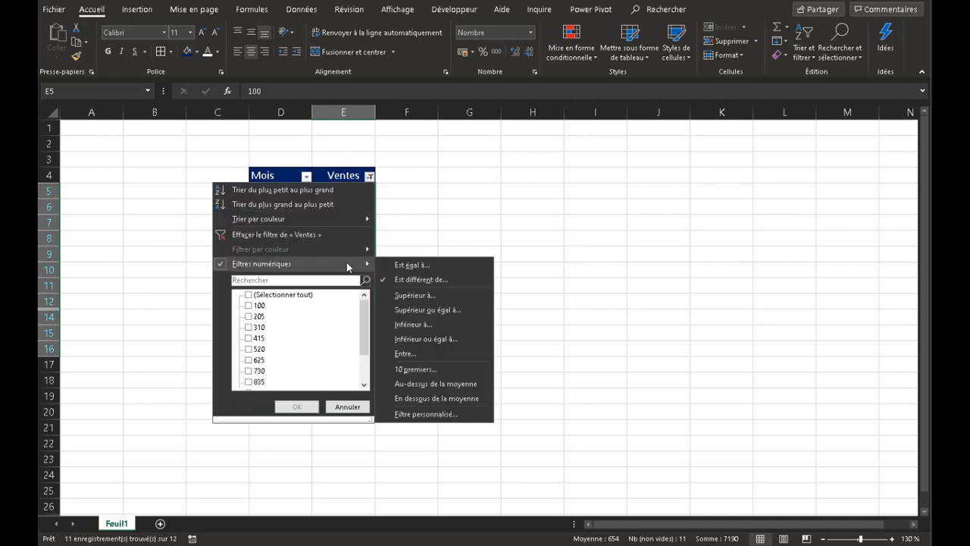
pyautogui.click(400, 295)
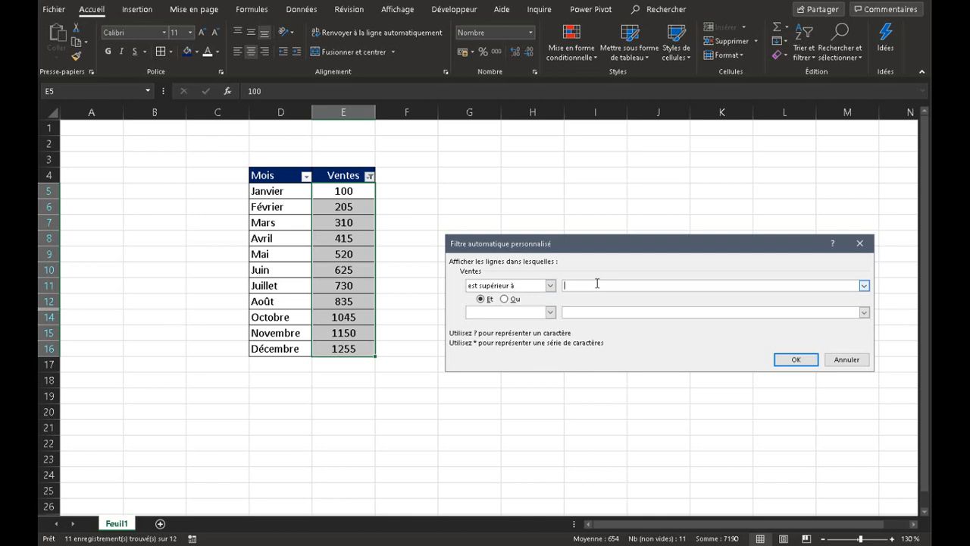
pyautogui.write('205')
pyautogui.press('Return')
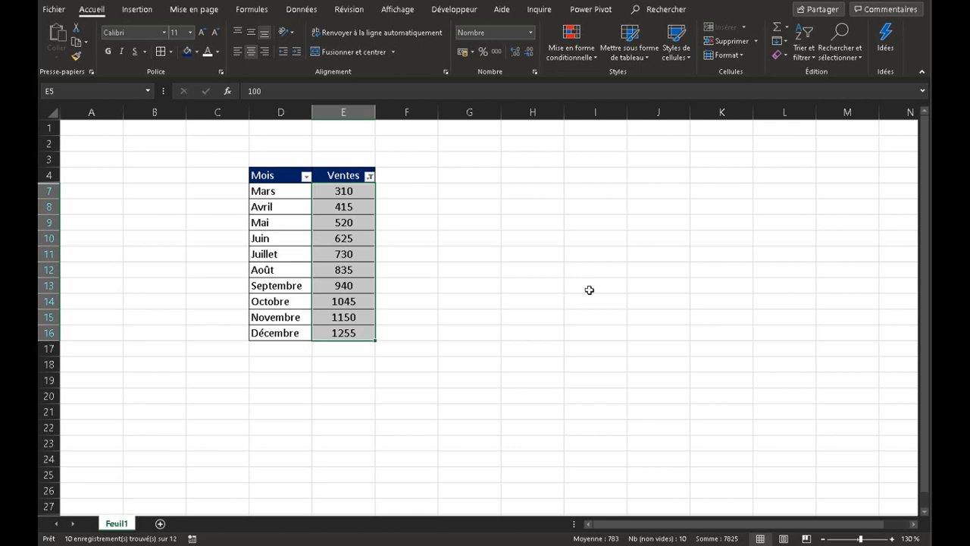
# - Change the Ventes number filter to rows greater than or equal to 205
pyautogui.click(369, 176)
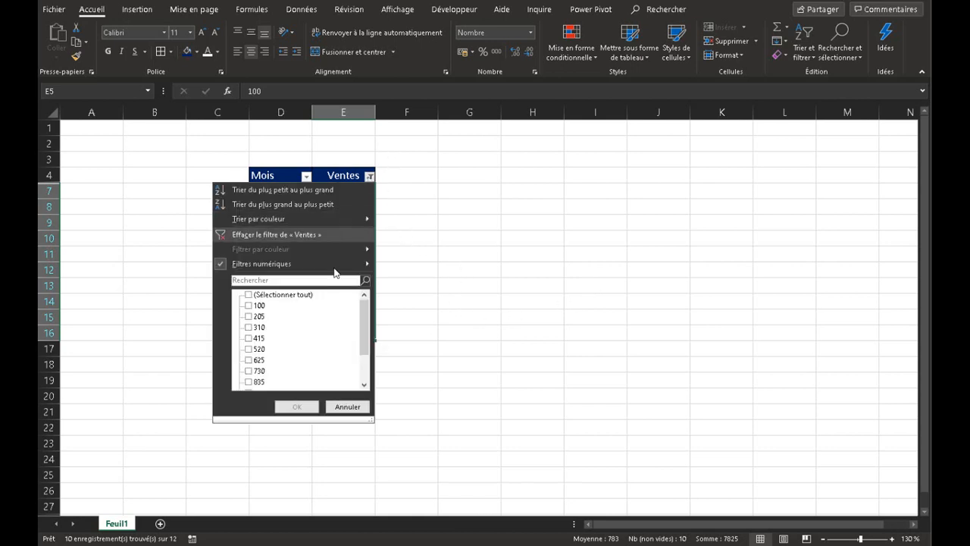
pyautogui.moveTo(335, 266)
pyautogui.click(470, 310)
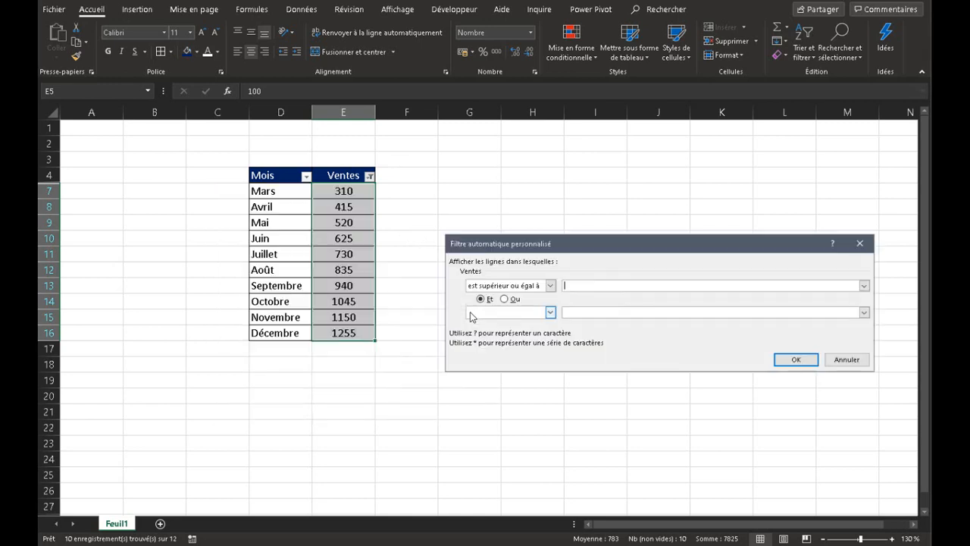
pyautogui.write('205')
pyautogui.press('Return')
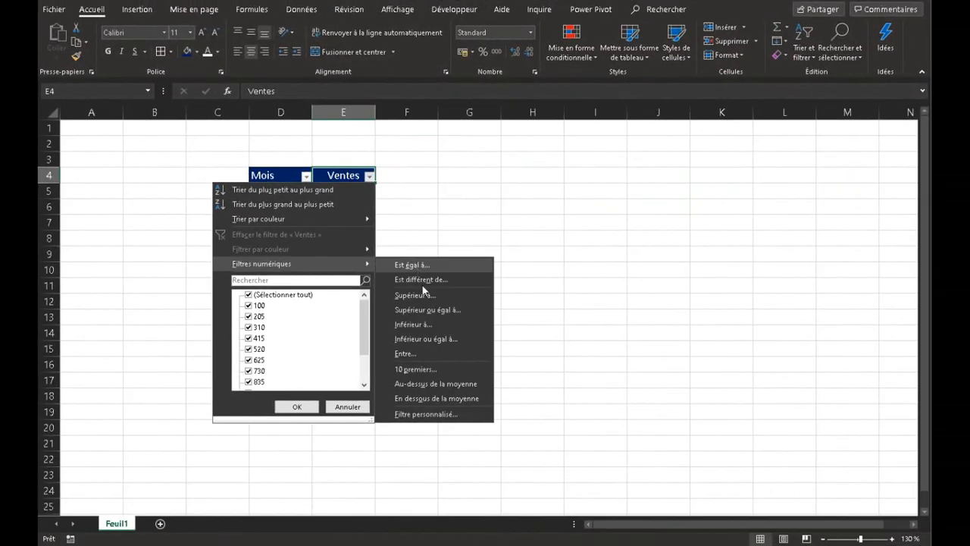
# - Apply a between number filter to the Ventes column for values greater than or equal to 310 and less than or equal to 940
pyautogui.click(424, 354)
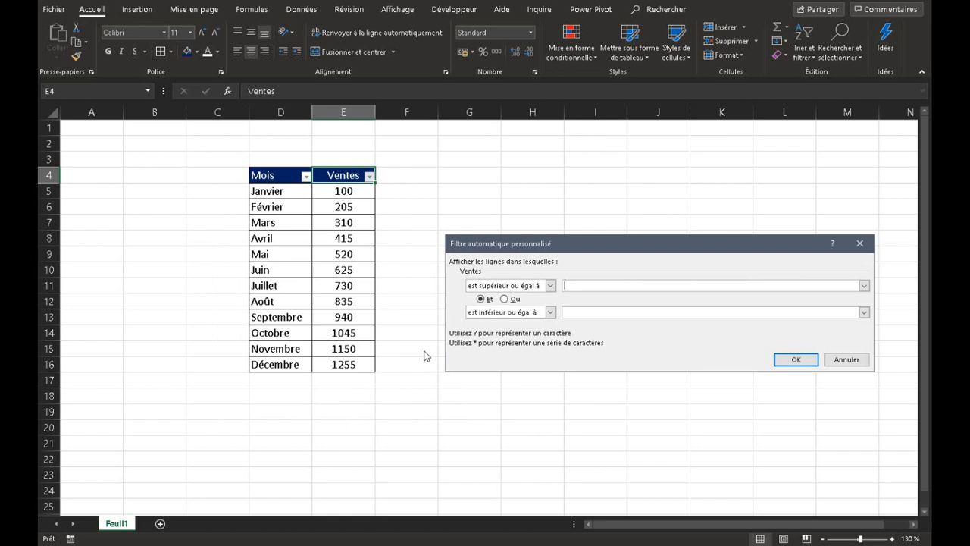
pyautogui.click(519, 286)
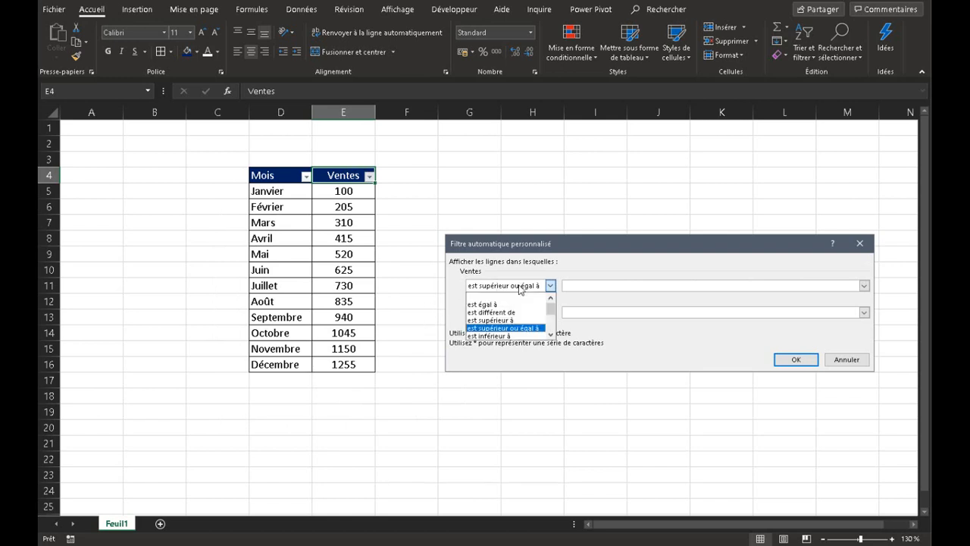
pyautogui.click(519, 320)
pyautogui.click(524, 286)
pyautogui.click(526, 328)
pyautogui.click(613, 285)
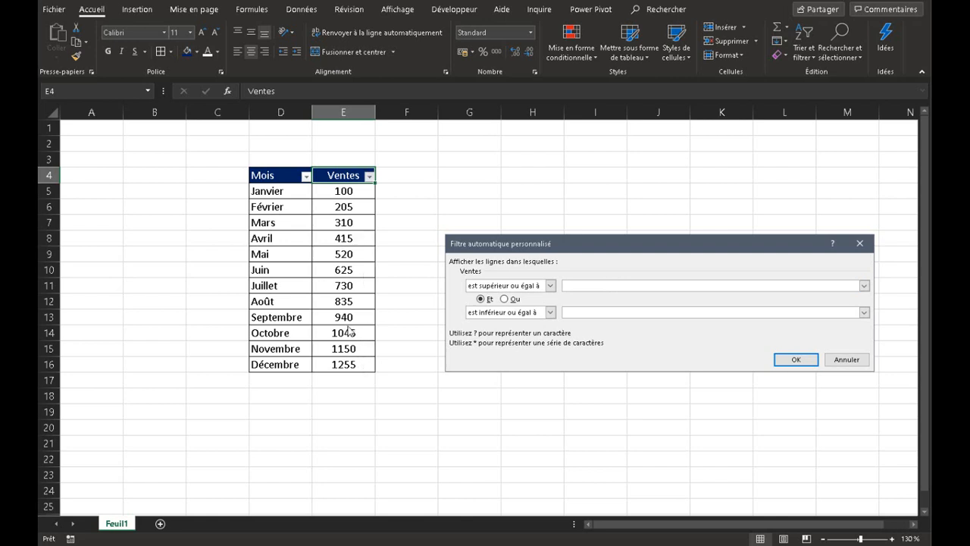
pyautogui.click(589, 283)
pyautogui.click(590, 309)
pyautogui.press('Return')
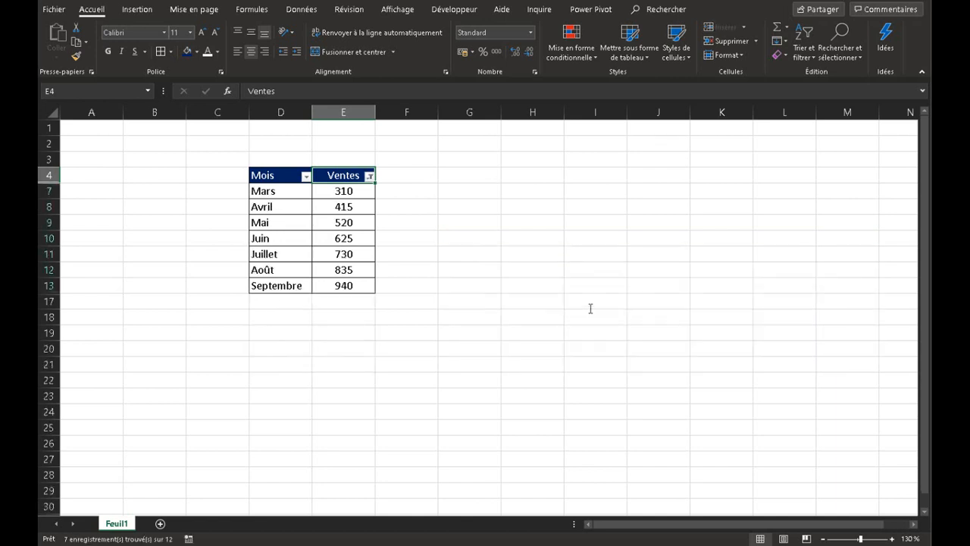
# - Check the first and last remaining Ventes values against the limits of the between filter
pyautogui.click(366, 193)
pyautogui.click(341, 285)
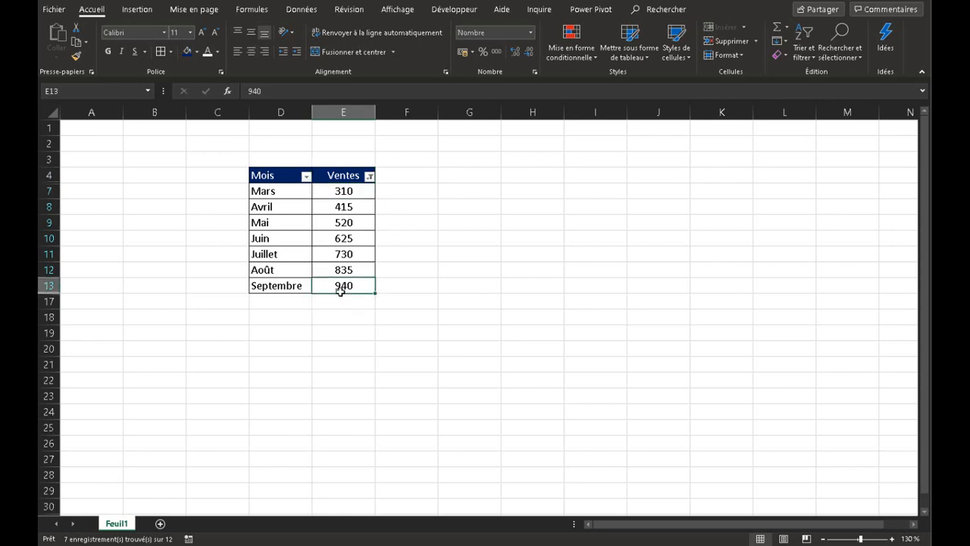
pyautogui.click(357, 190)
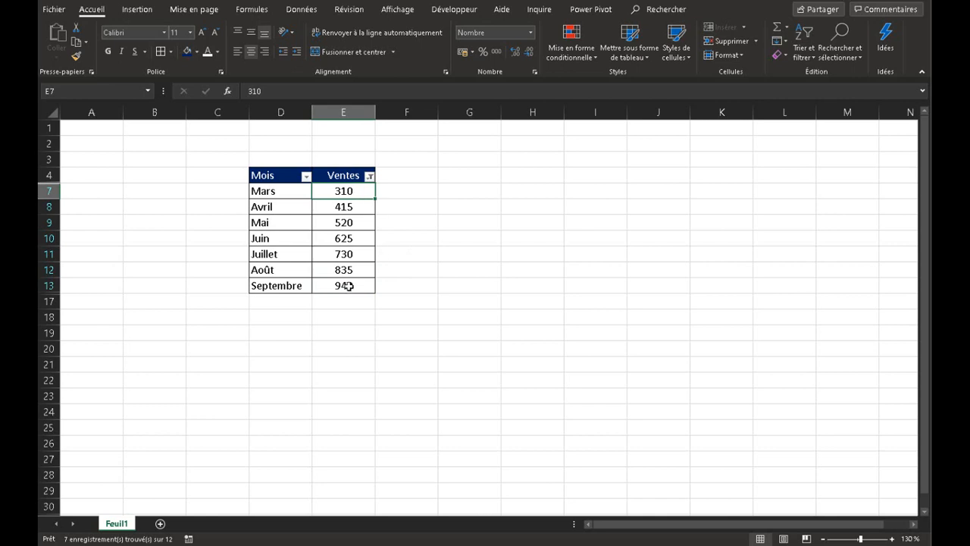
pyautogui.click(347, 286)
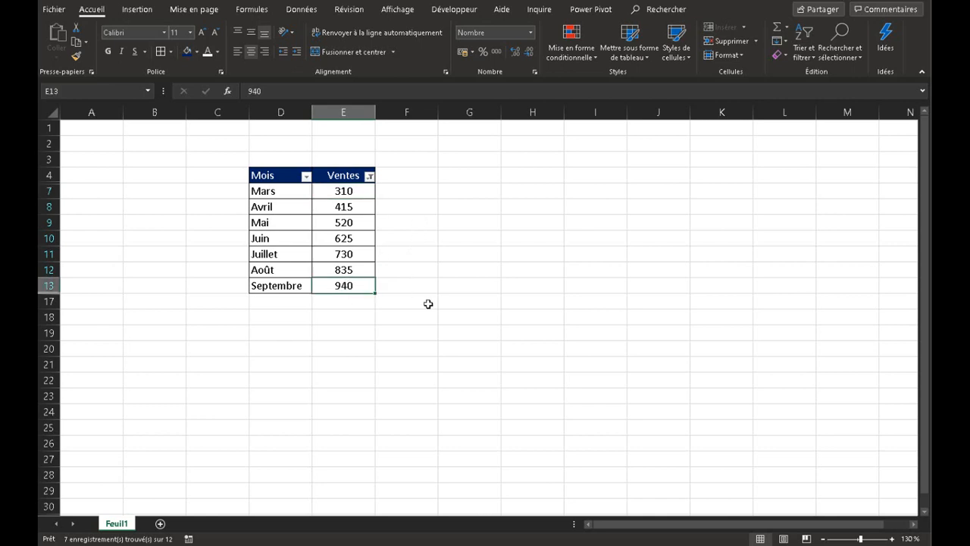
# - Review the between filter's criteria on the Ventes column without changing them, and clear the filter
pyautogui.click(370, 176)
pyautogui.moveTo(359, 267)
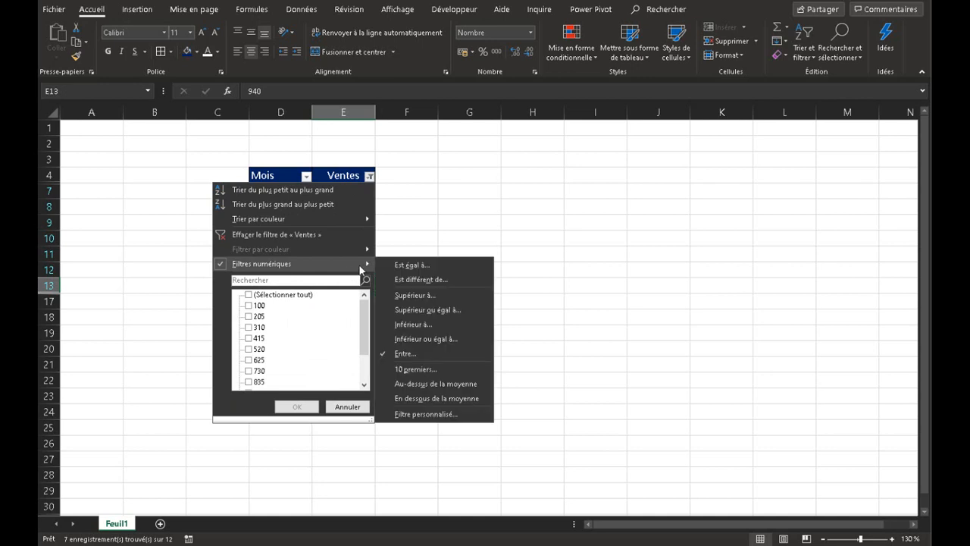
pyautogui.click(410, 354)
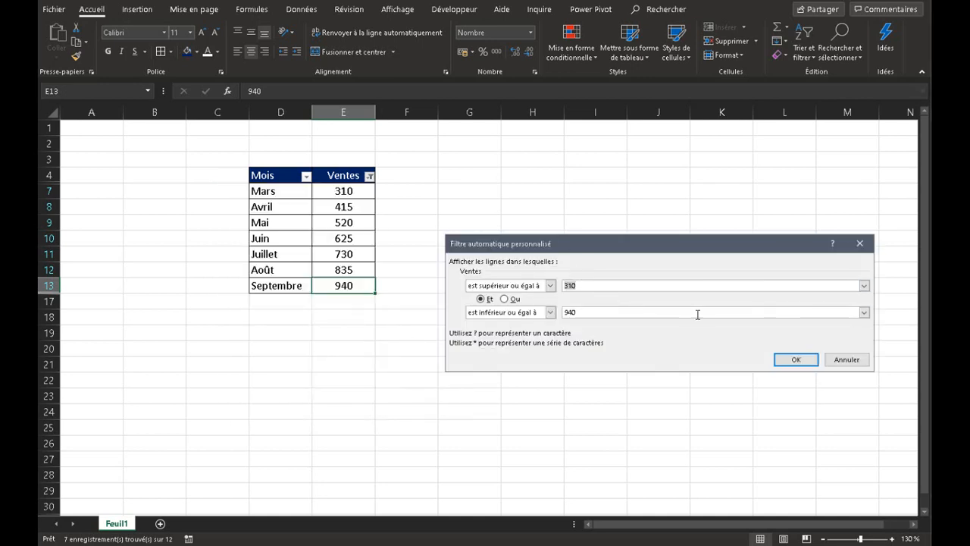
pyautogui.click(844, 359)
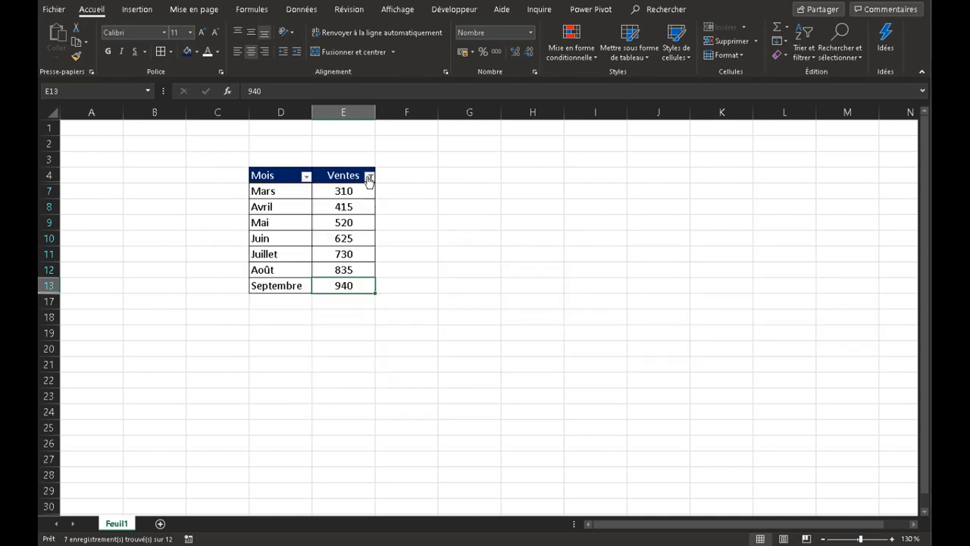
pyautogui.click(804, 42)
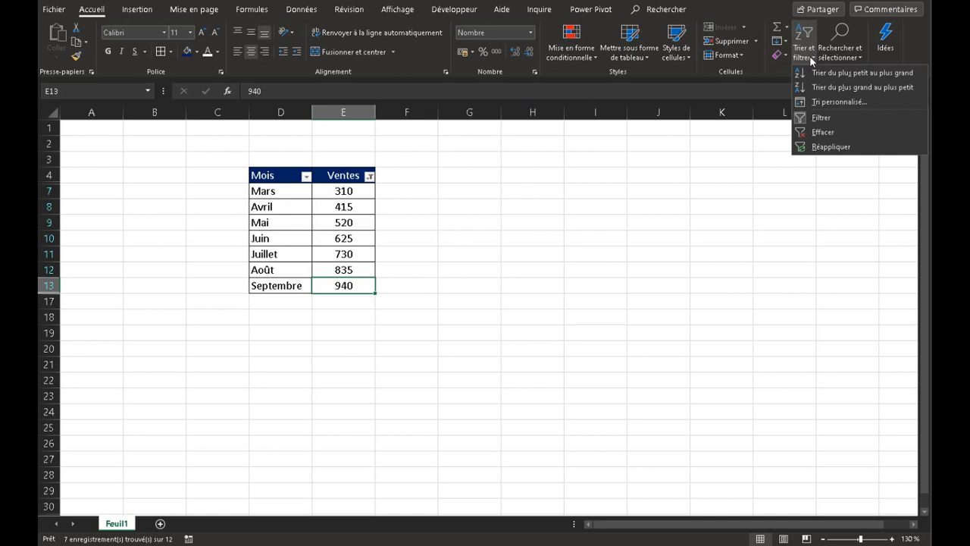
pyautogui.click(822, 133)
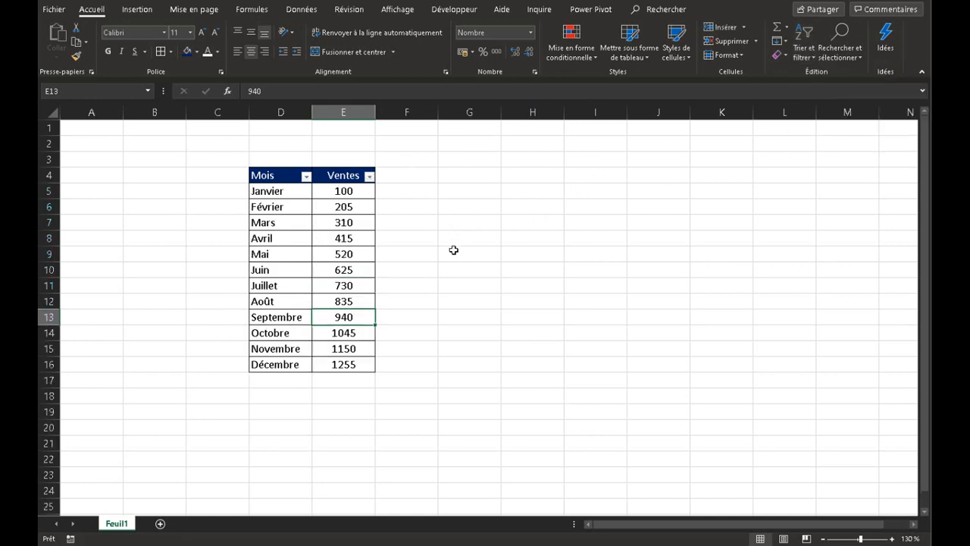
# - Fill January's sales cell E5 with red and December's sales cell E16 with green
pyautogui.click(360, 195)
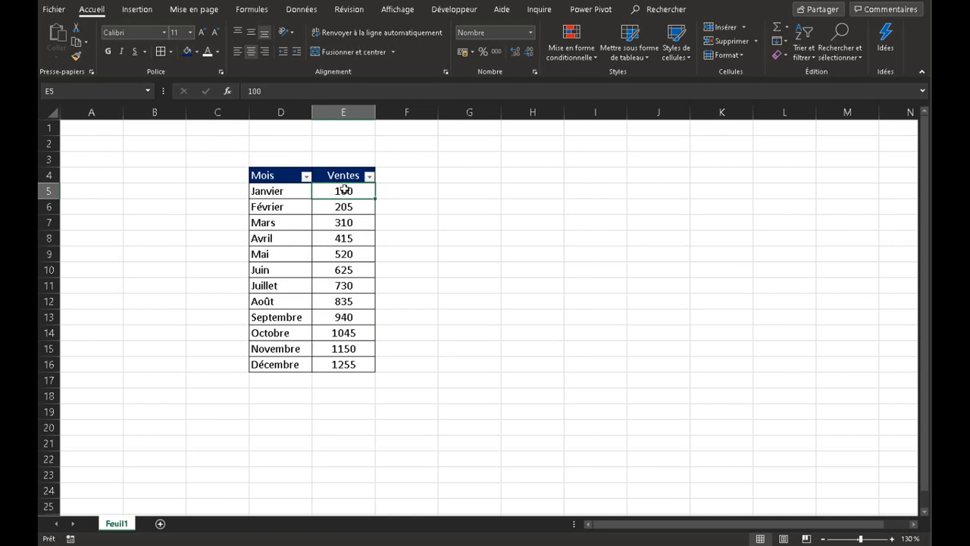
pyautogui.click(195, 52)
pyautogui.click(202, 148)
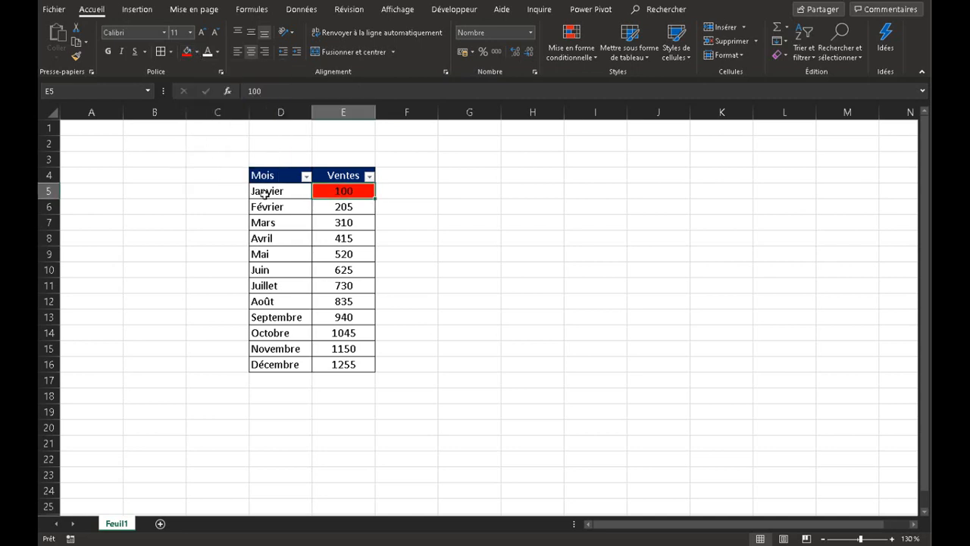
pyautogui.click(341, 367)
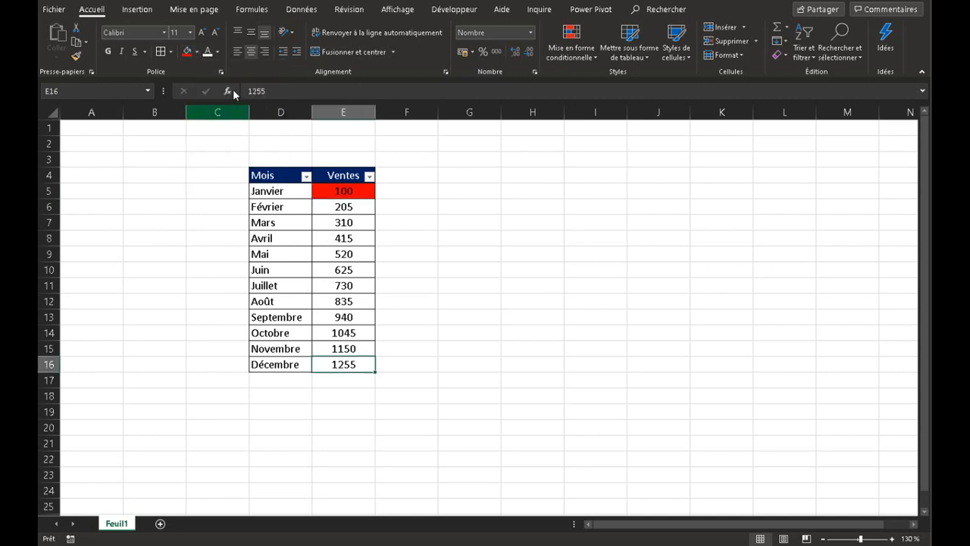
pyautogui.click(198, 52)
pyautogui.click(240, 150)
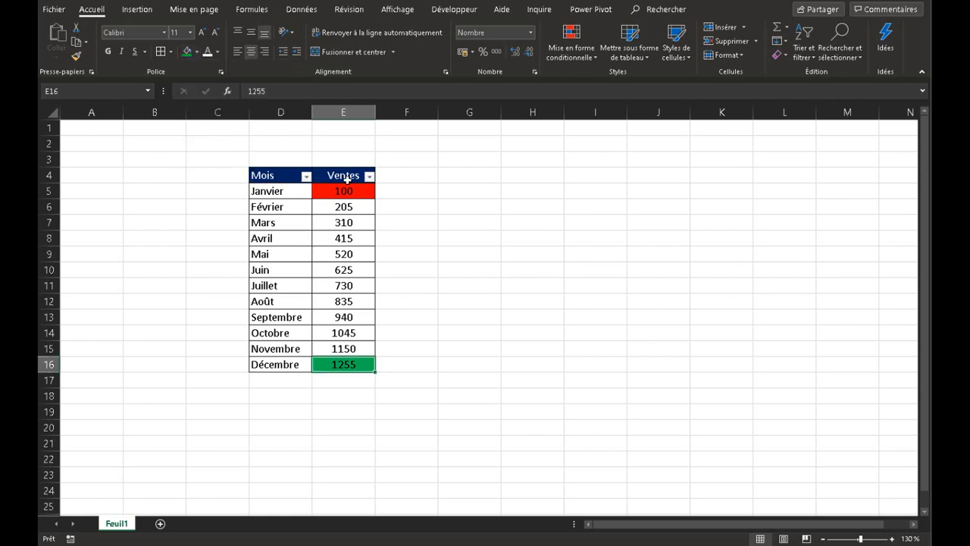
# - Filter the Ventes column by cell colour to show only the red cells
pyautogui.click(370, 176)
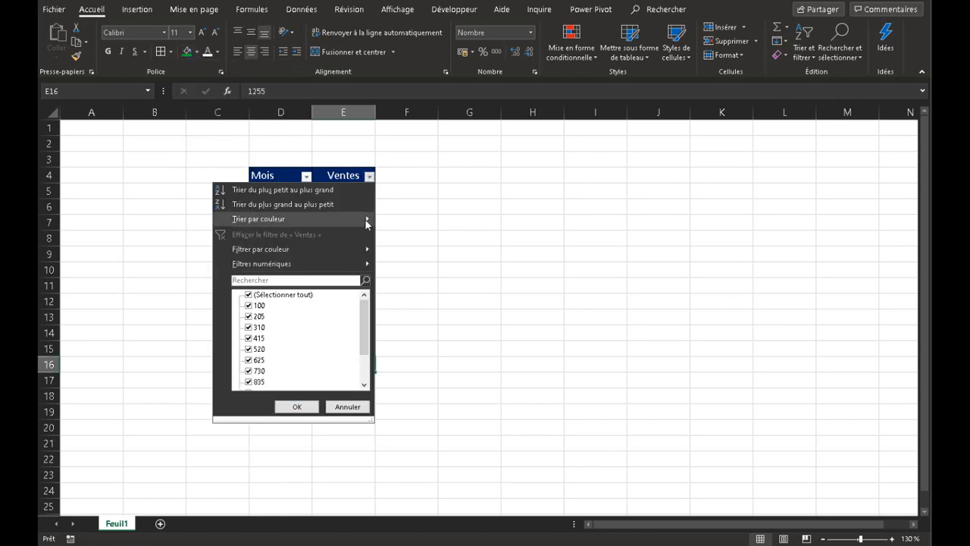
pyautogui.click(383, 184)
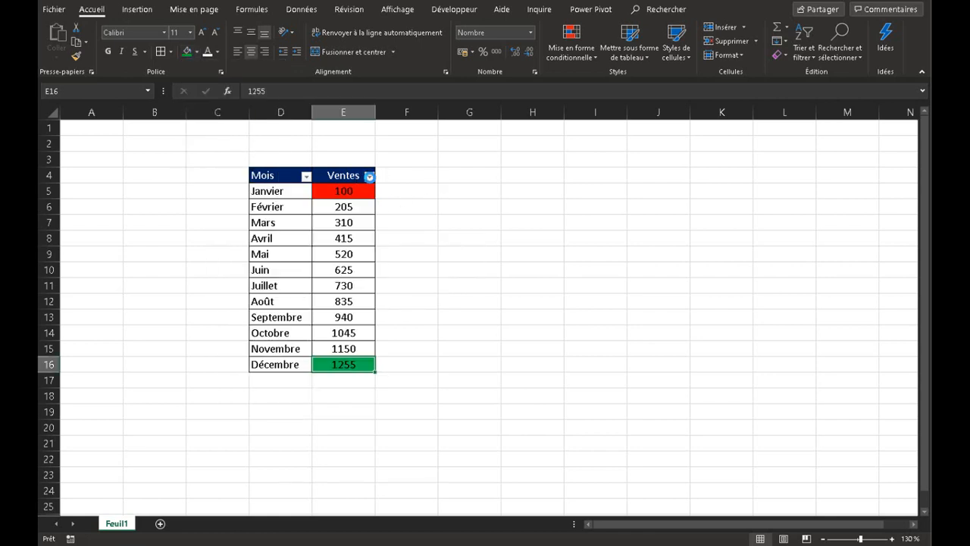
pyautogui.click(369, 176)
pyautogui.moveTo(342, 243)
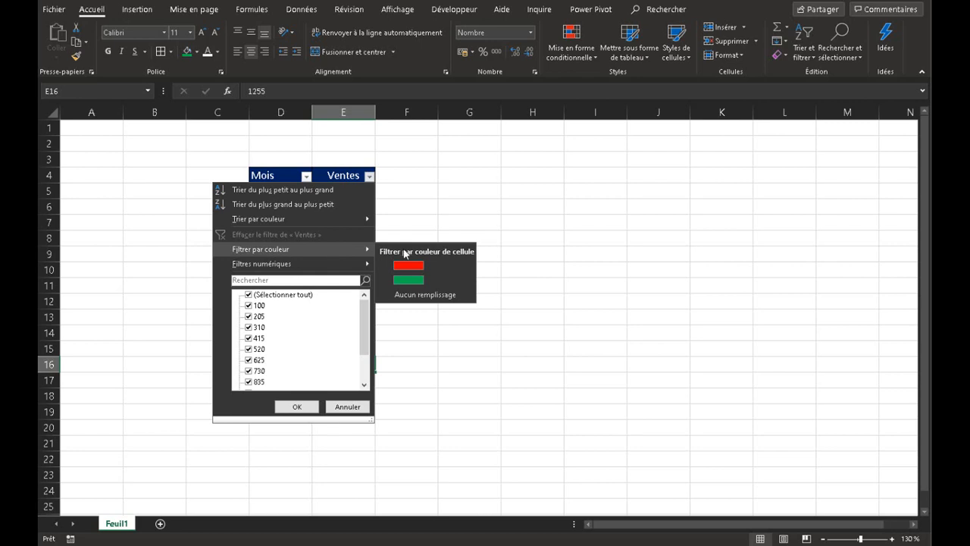
pyautogui.click(432, 267)
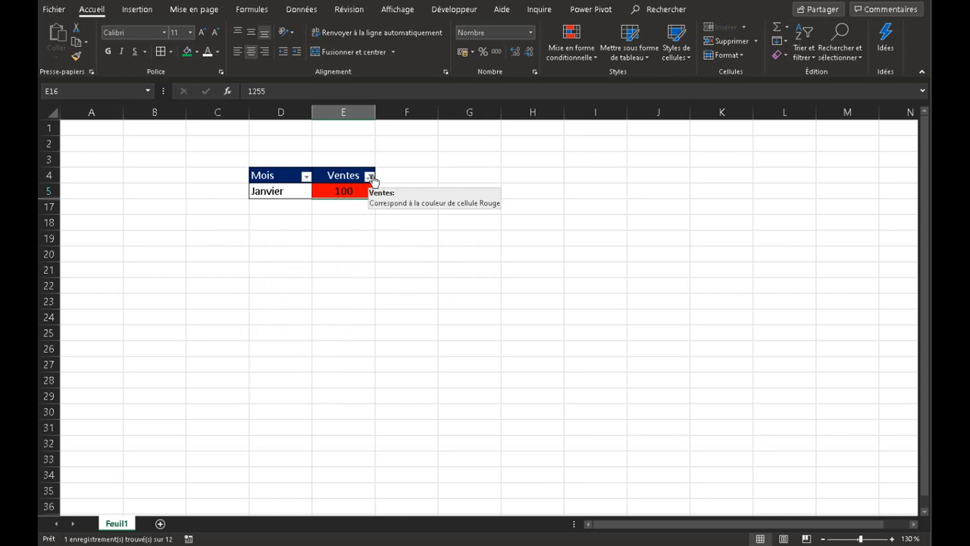
# - Change the Ventes colour filter to show only the green cells
pyautogui.click(371, 178)
pyautogui.moveTo(318, 267)
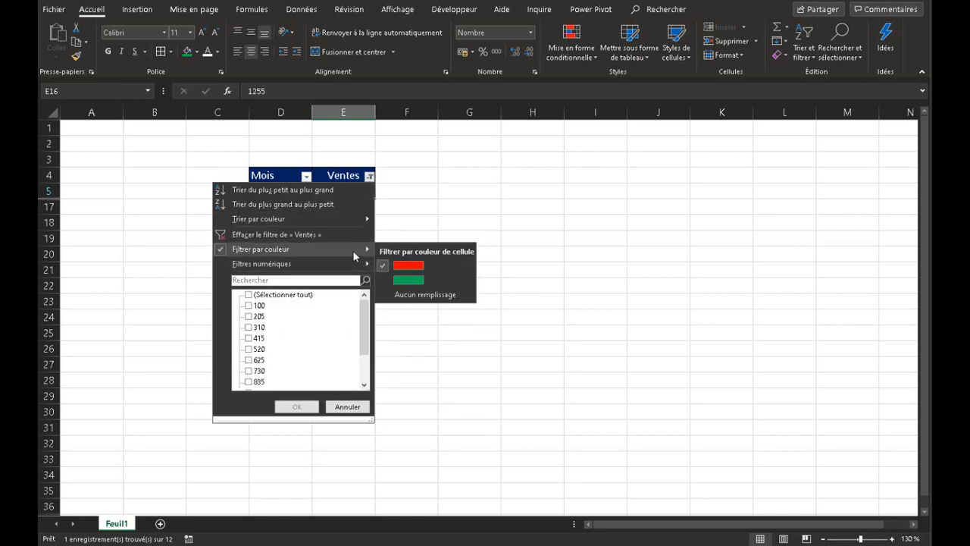
pyautogui.click(409, 280)
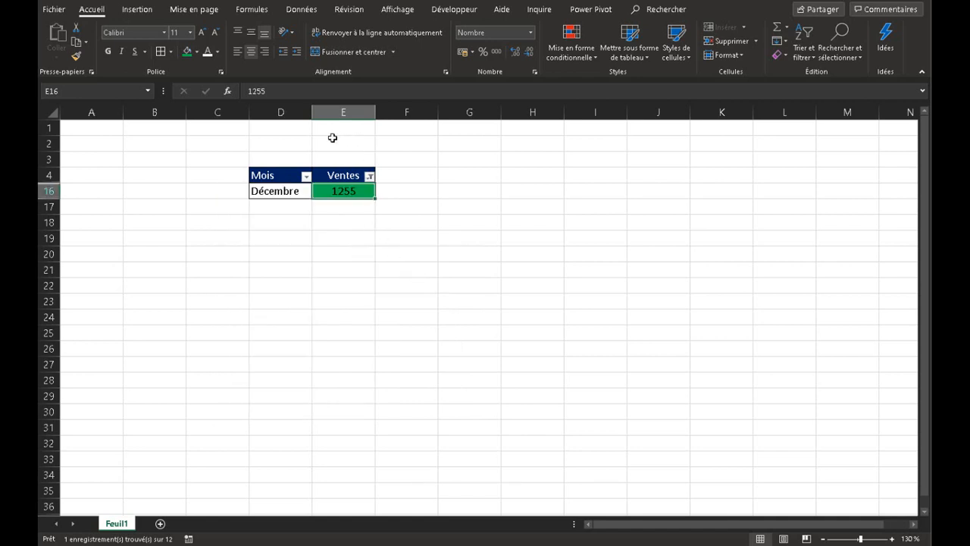
# - Clear the Ventes colour filter and turn off filtering on the sales table
pyautogui.click(369, 177)
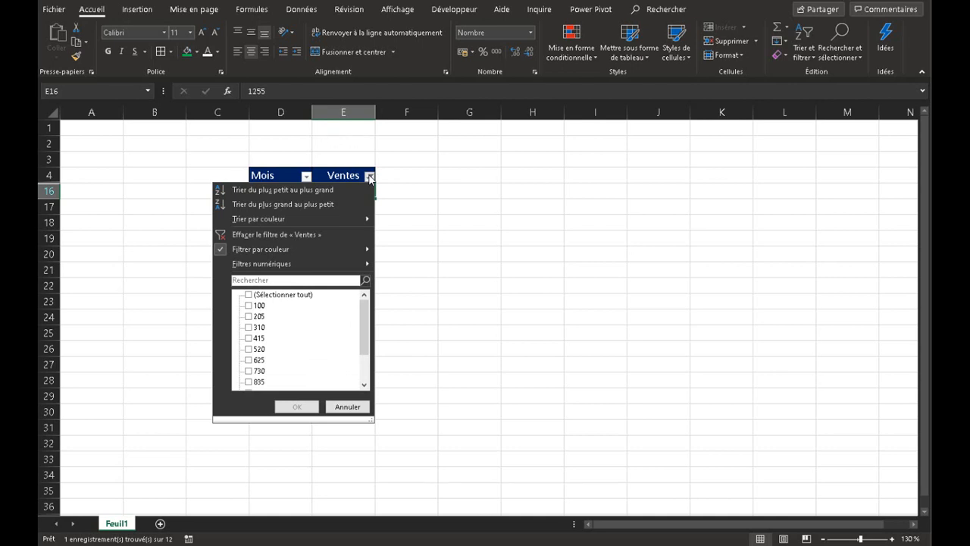
pyautogui.click(369, 177)
pyautogui.click(804, 50)
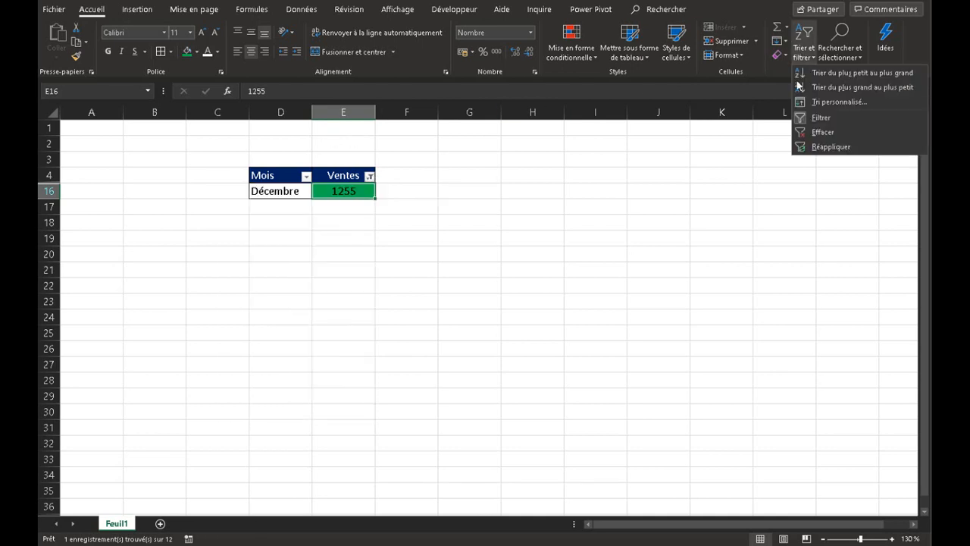
pyautogui.click(807, 132)
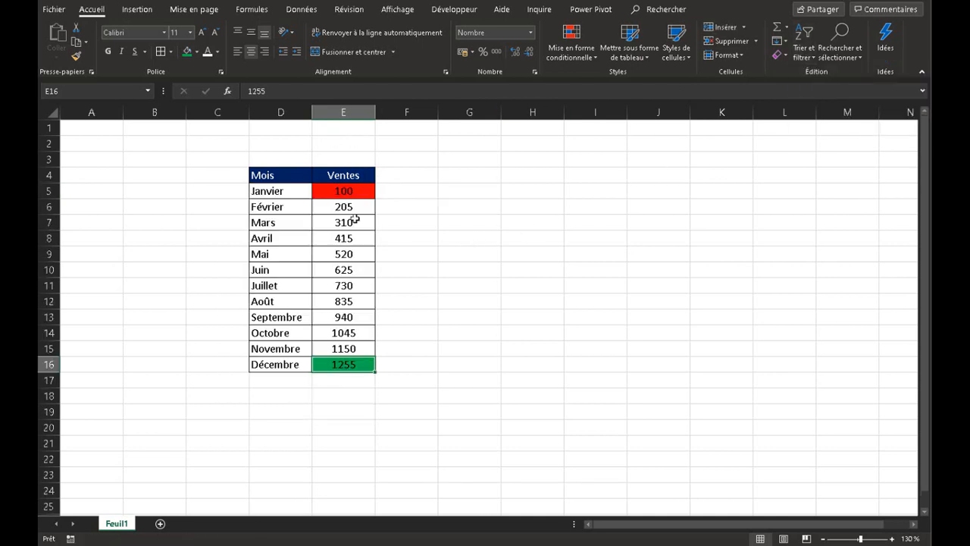